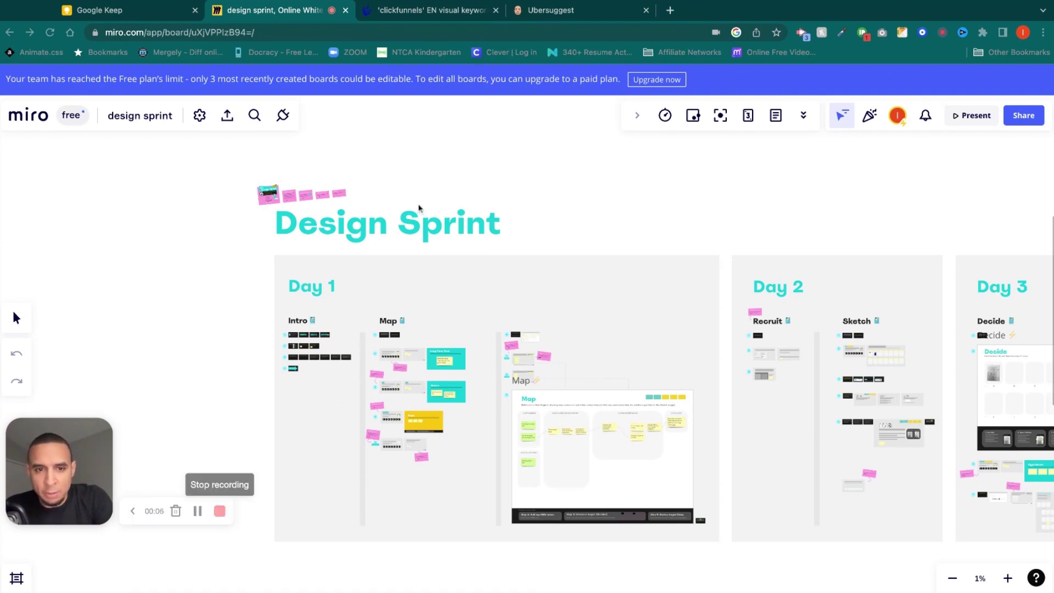
Open the board's export menu and bring up the Save as image dialog with its Small JPG option
click(228, 116)
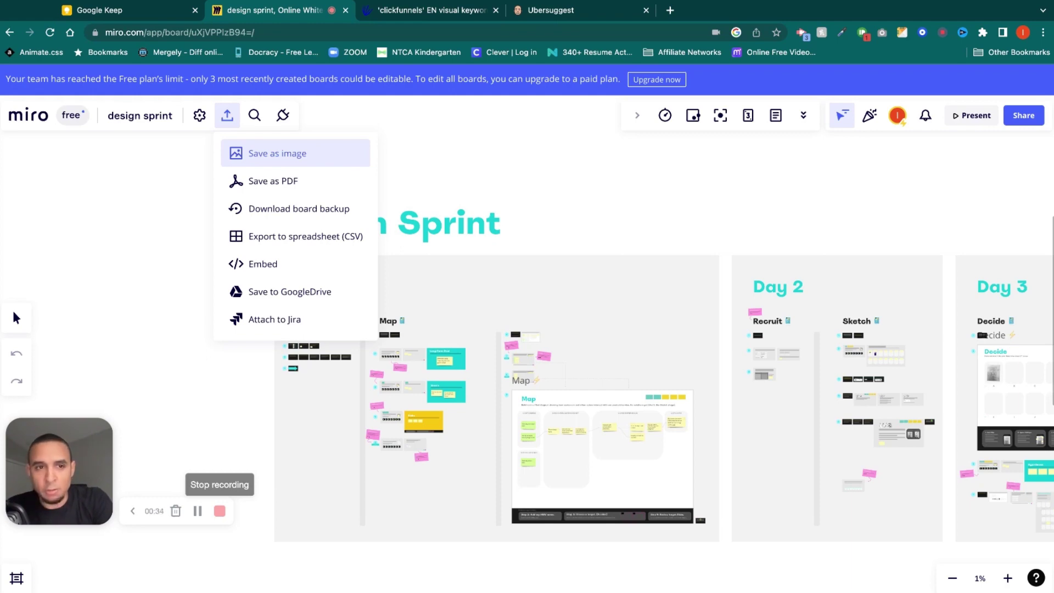
click(278, 153)
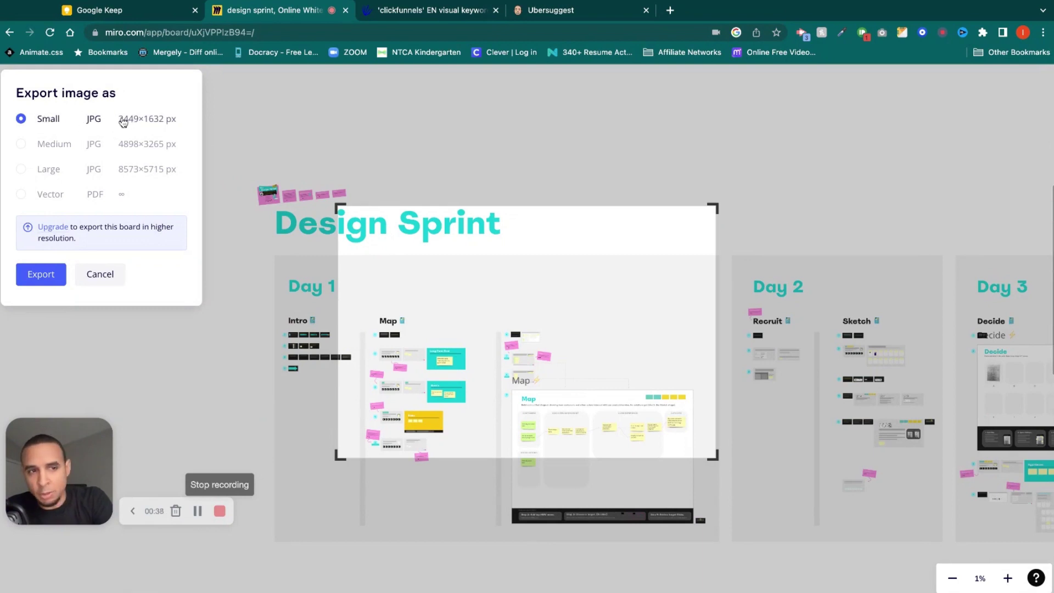
Cancel the small-JPG image export, then preview and cancel the small-file-size PDF export
click(107, 274)
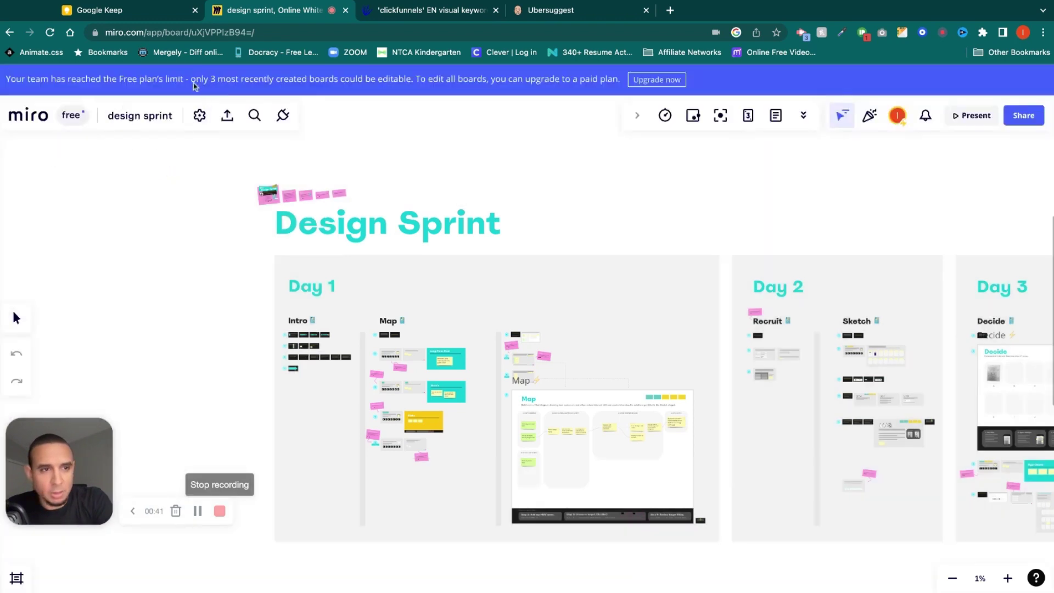
click(227, 115)
click(272, 182)
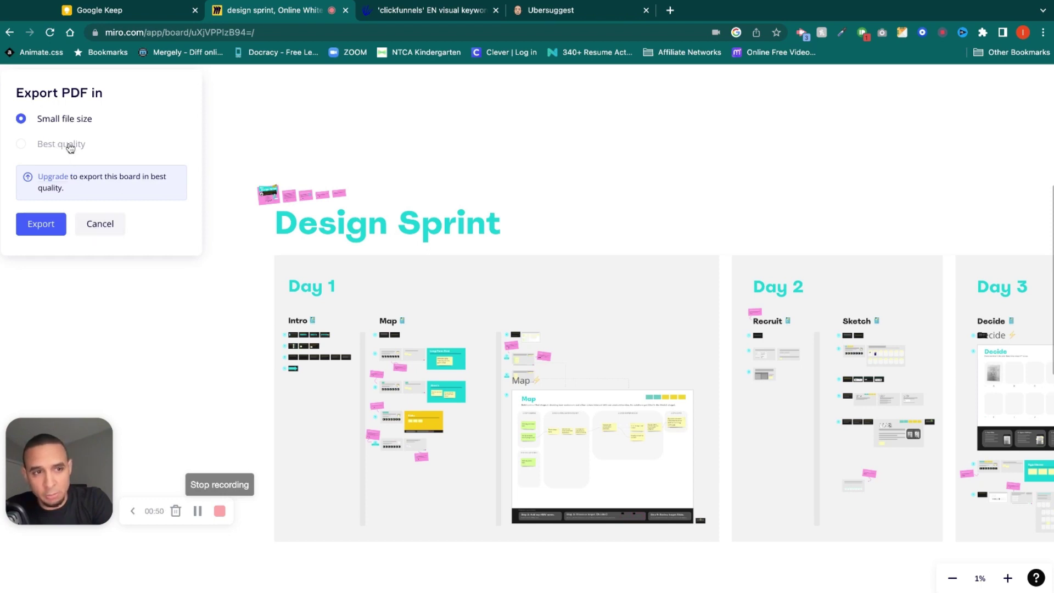
click(107, 224)
Try Download board backup from the export menu and dismiss the upgrade prompt
click(228, 116)
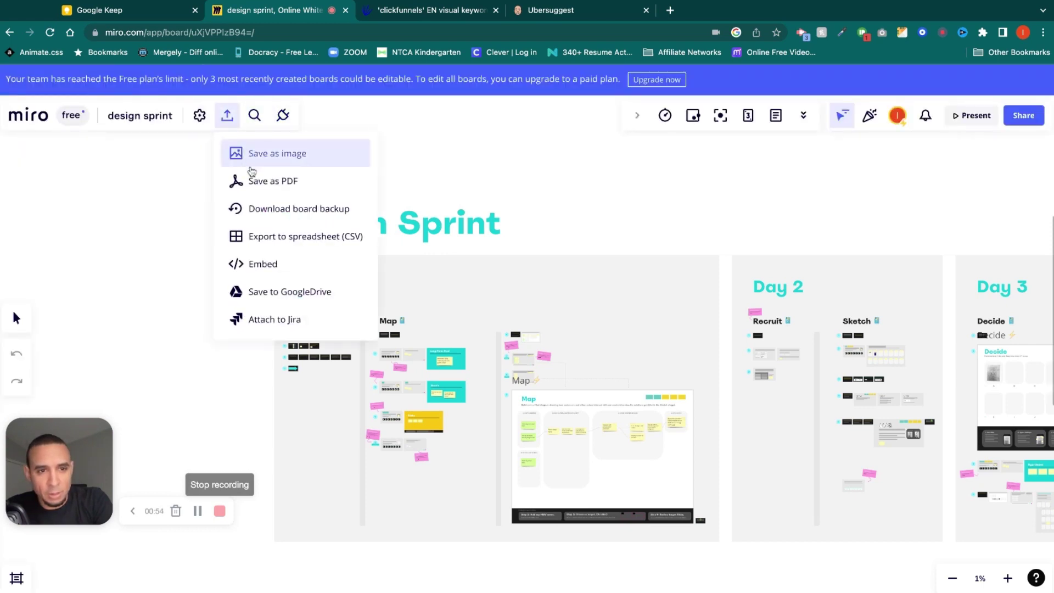
click(268, 211)
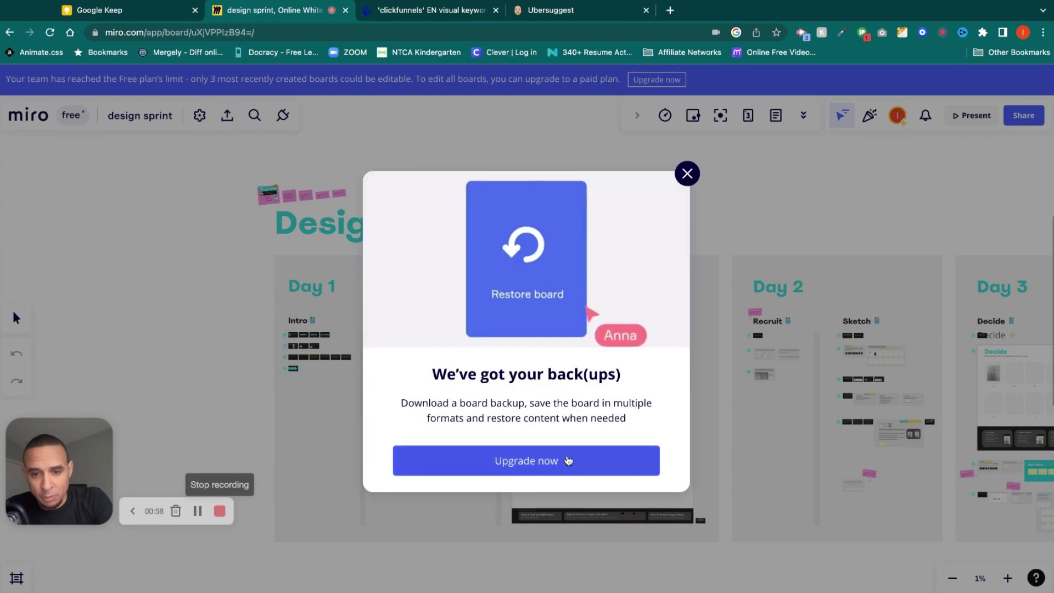
click(687, 173)
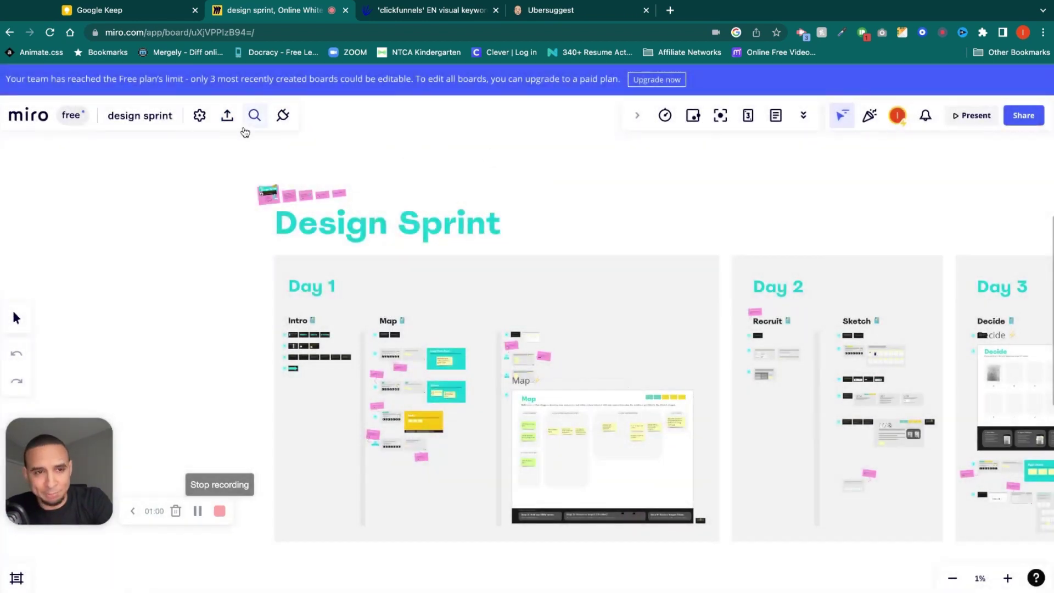
Open the Embed board settings from the export menu and choose presentation mode
click(228, 115)
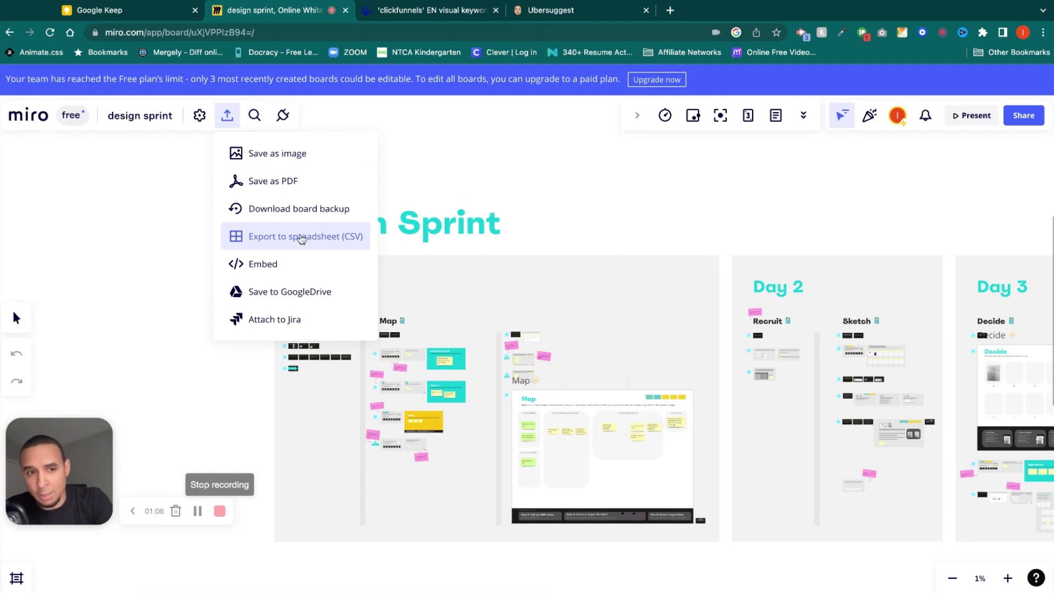
click(271, 268)
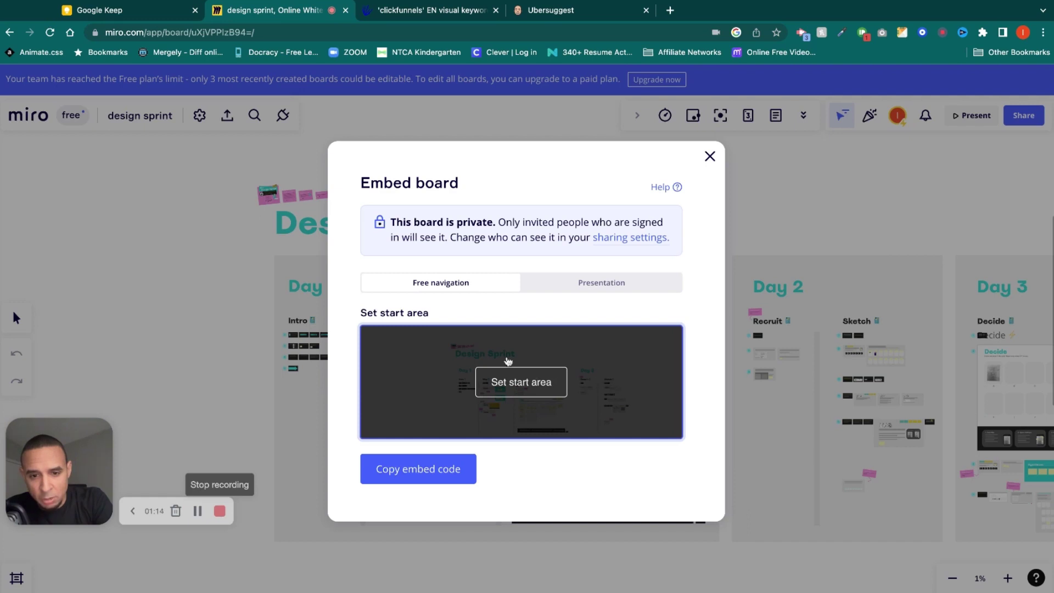
click(600, 283)
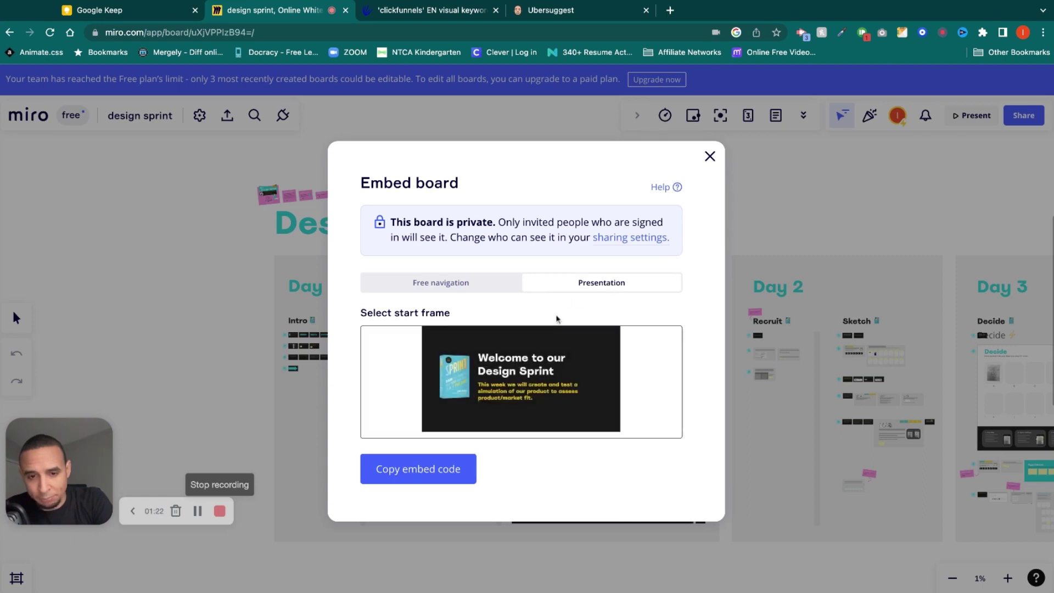
Copy the presentation-mode embed code, close the embed dialog and reopen the export menu
click(423, 473)
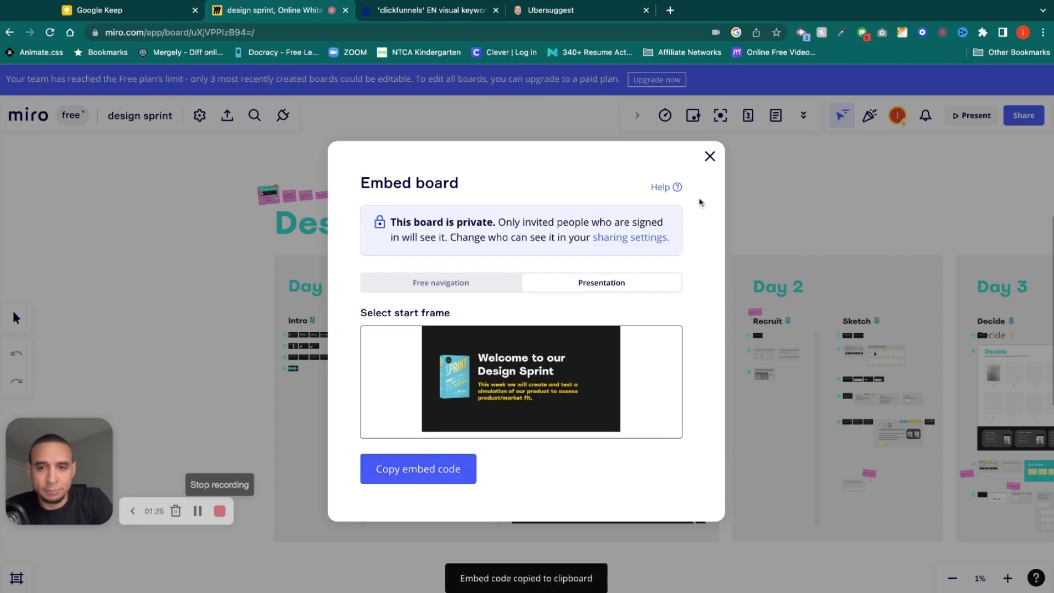
click(709, 156)
click(228, 116)
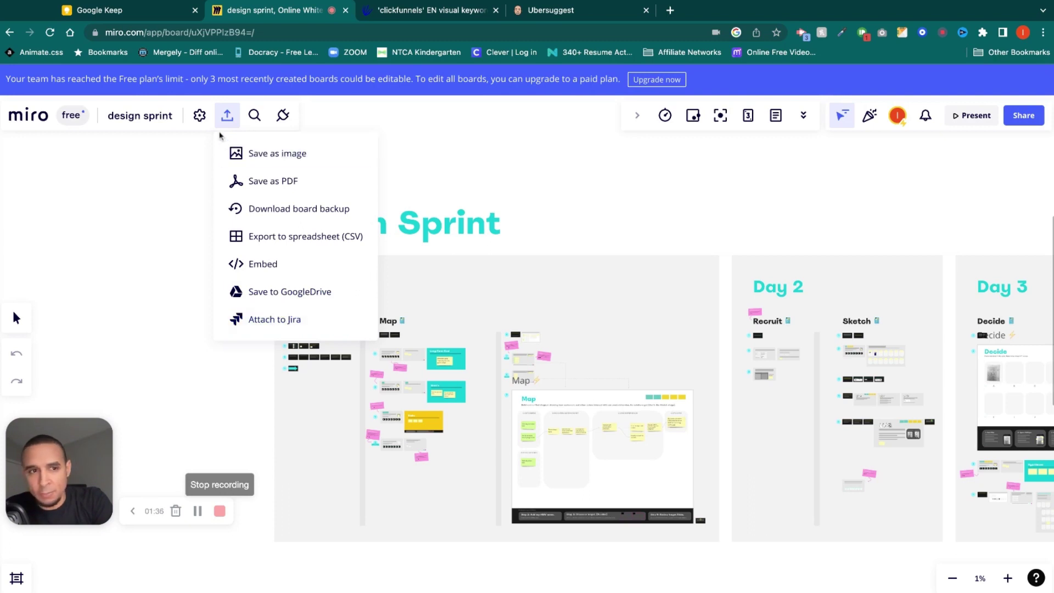
Dismiss the export options list, leaving the Design Sprint board in view
click(227, 116)
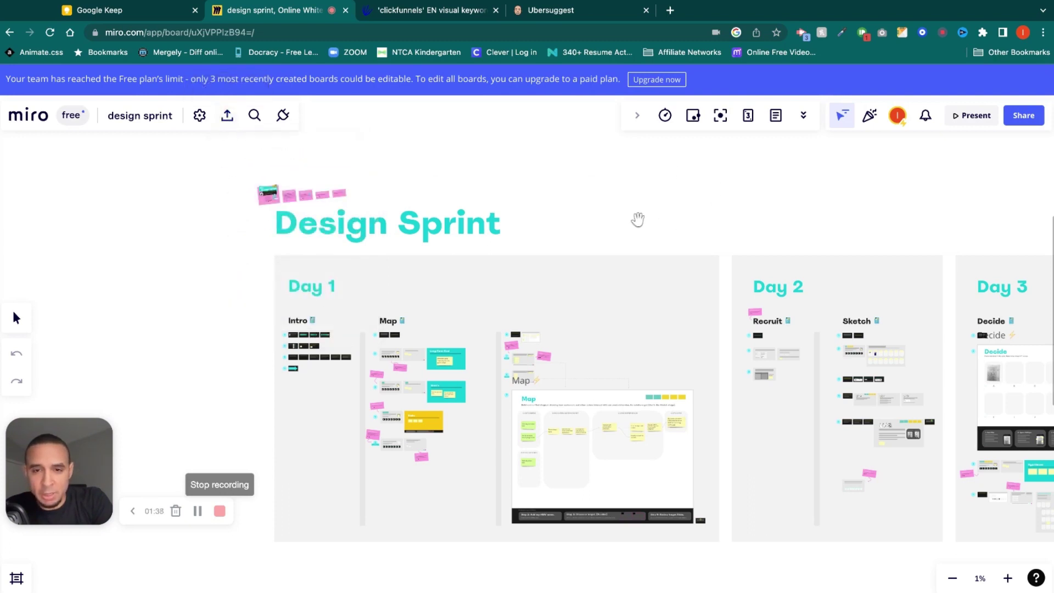